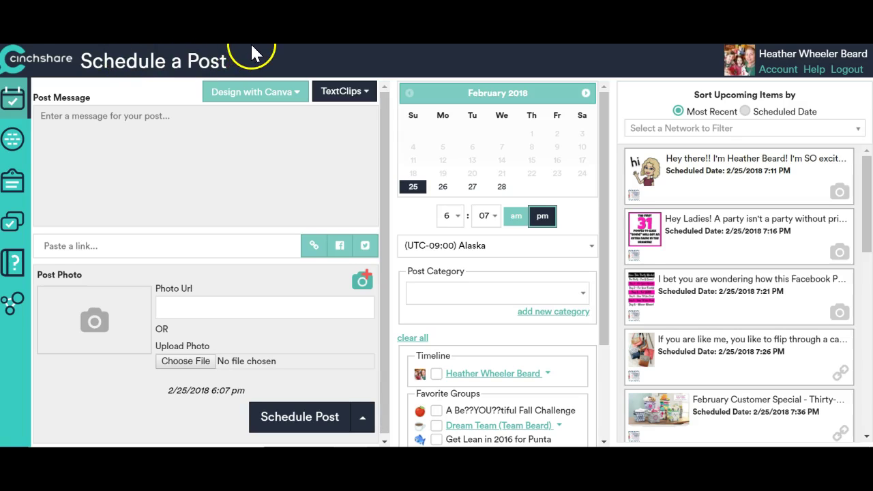
Open the post library and filter its history to the Fake Event dated 02/08/2018
{"action": "left_click", "coordinate": [17, 234]}
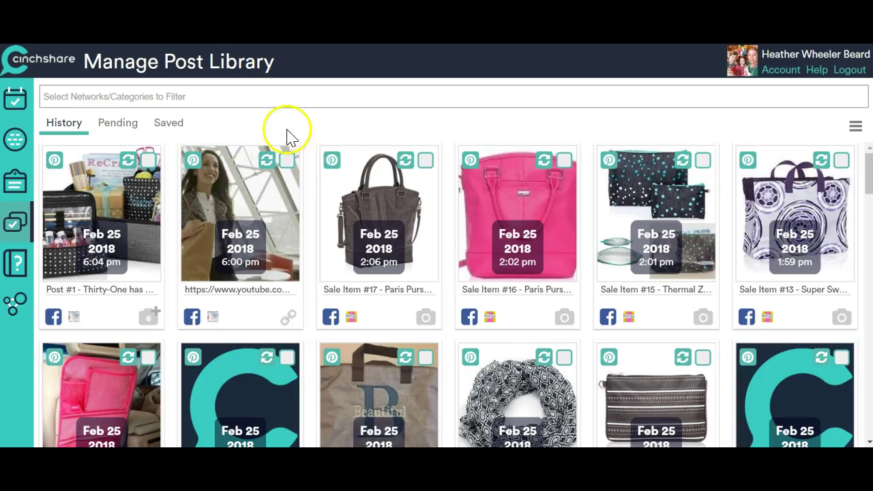
{"action": "left_click", "coordinate": [322, 97]}
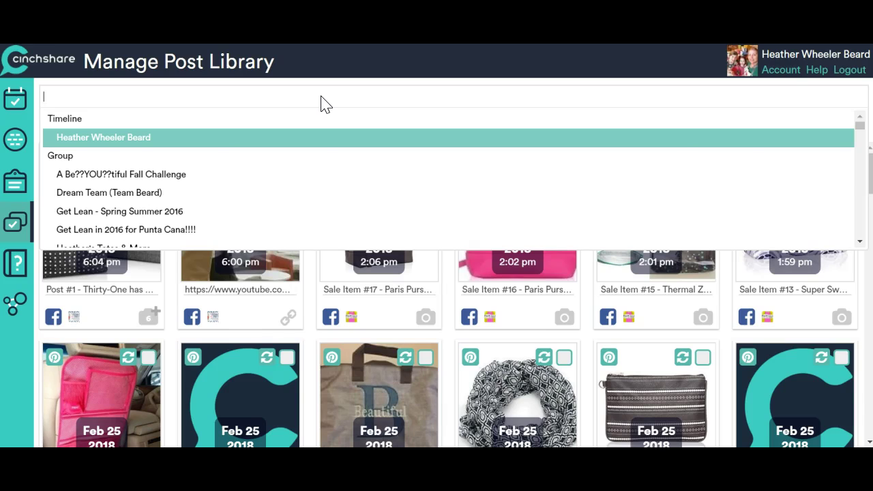
{"action": "type", "text": "fake"}
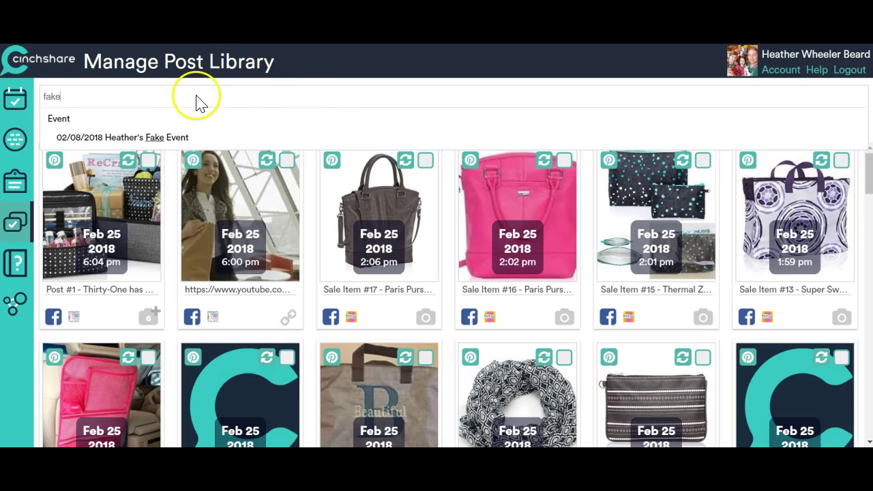
{"action": "key", "text": "BackSpace"}
{"action": "key", "text": "BackSpace"}
{"action": "key", "text": "BackSpace"}
{"action": "key", "text": "BackSpace"}
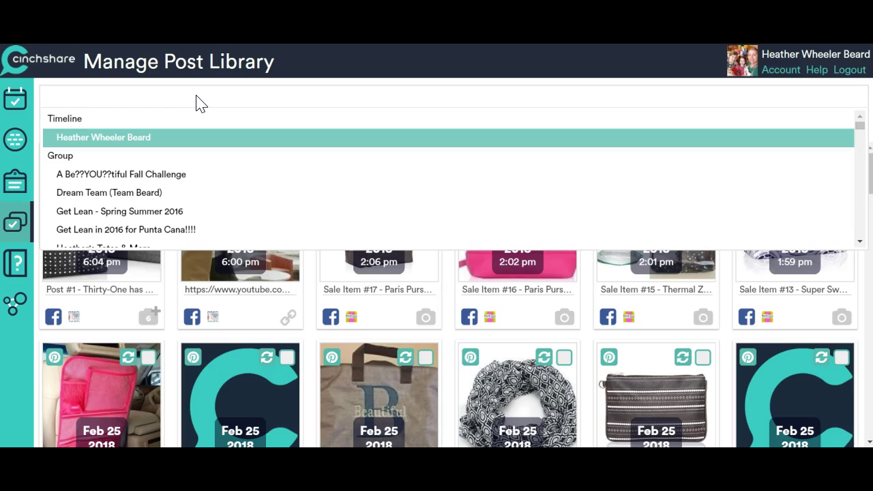
{"action": "type", "text": "fake"}
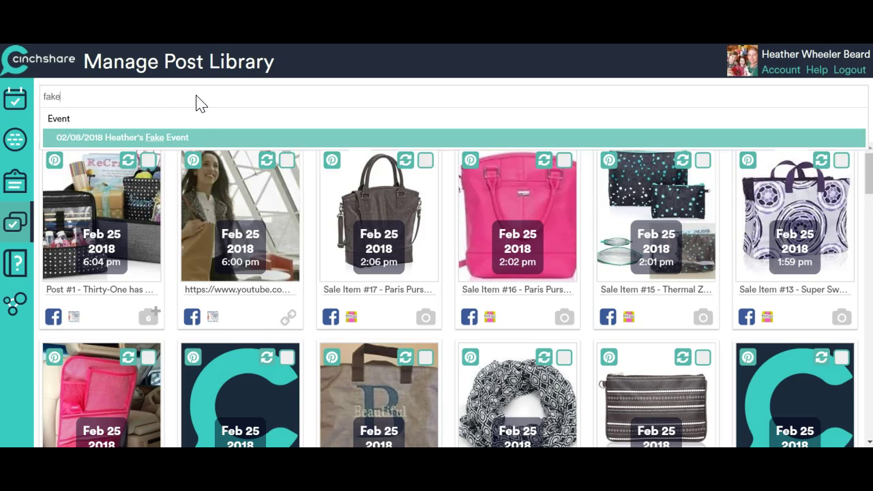
{"action": "left_click", "coordinate": [185, 137]}
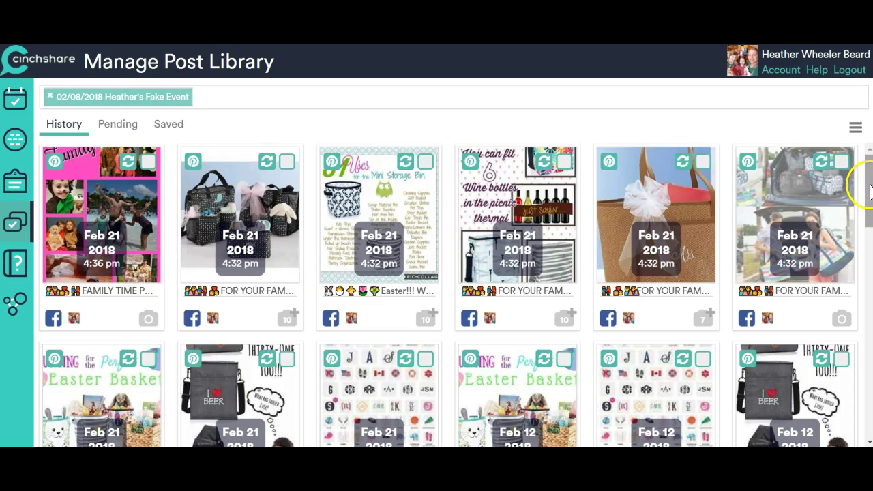
{"action": "left_click_drag", "start_coordinate": [870, 185], "coordinate": [866, 334]}
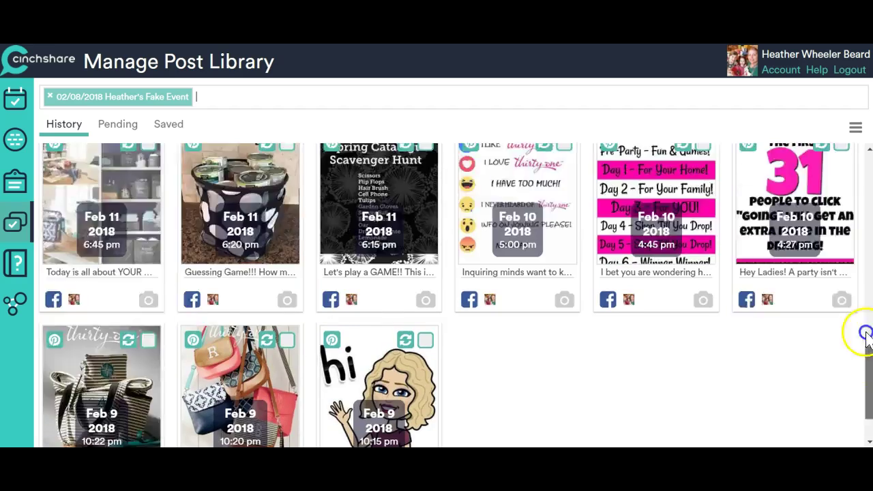
{"action": "scroll", "coordinate": [867, 334], "scroll_direction": "up", "scroll_amount": 15}
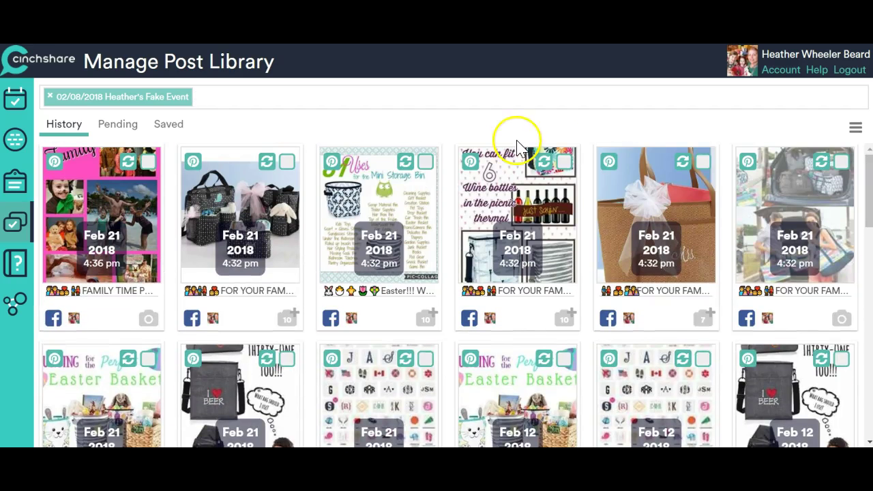
Replace the history filter with the Stop & Shop Thirty-One Facebook Party! event dated 02/20/2018
{"action": "left_click", "coordinate": [50, 98]}
{"action": "left_click", "coordinate": [234, 99]}
{"action": "type", "text": "kellie"}
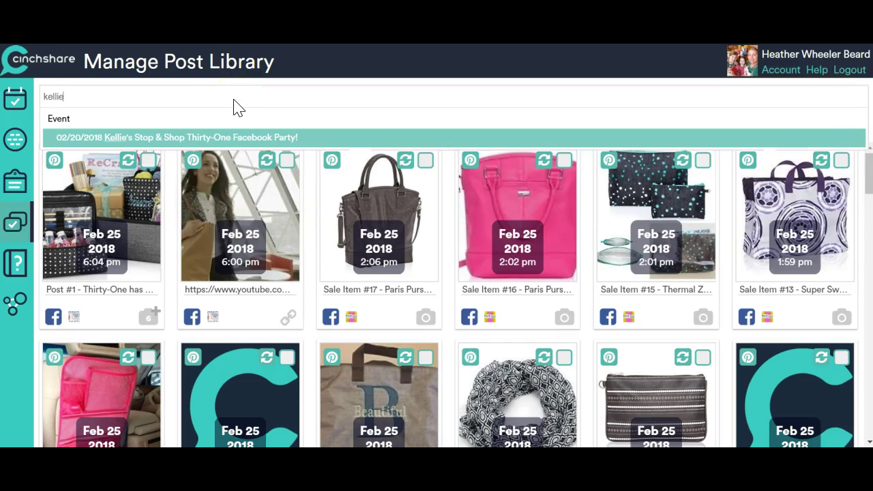
{"action": "left_click", "coordinate": [235, 143]}
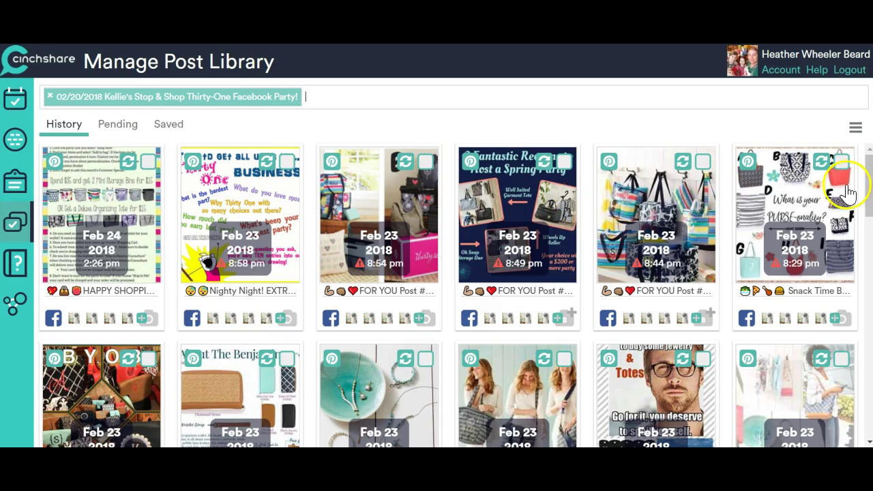
{"action": "left_click", "coordinate": [868, 183]}
{"action": "mouse_move", "coordinate": [870, 183]}
{"action": "left_mouse_down"}
{"action": "mouse_move", "coordinate": [870, 205]}
{"action": "mouse_move", "coordinate": [869, 177]}
{"action": "left_mouse_up"}
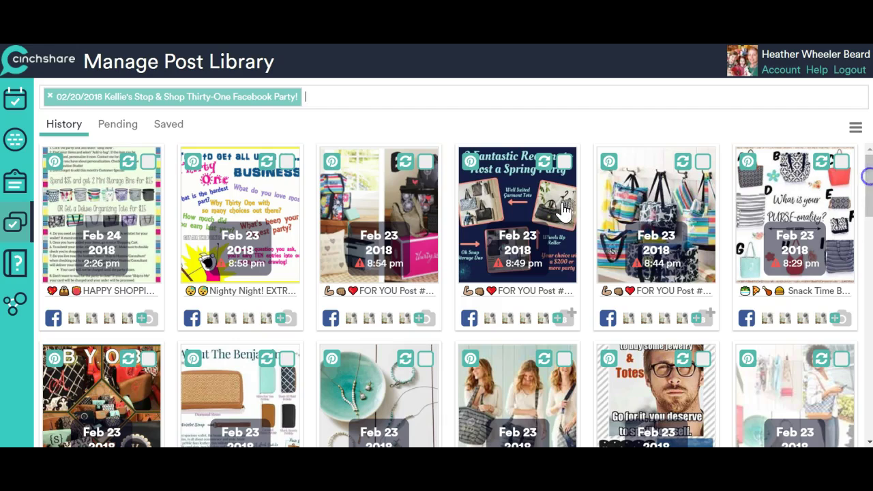
Delete the Feb 24 2018, 2:26 pm post from the filtered history
{"action": "left_click", "coordinate": [149, 162]}
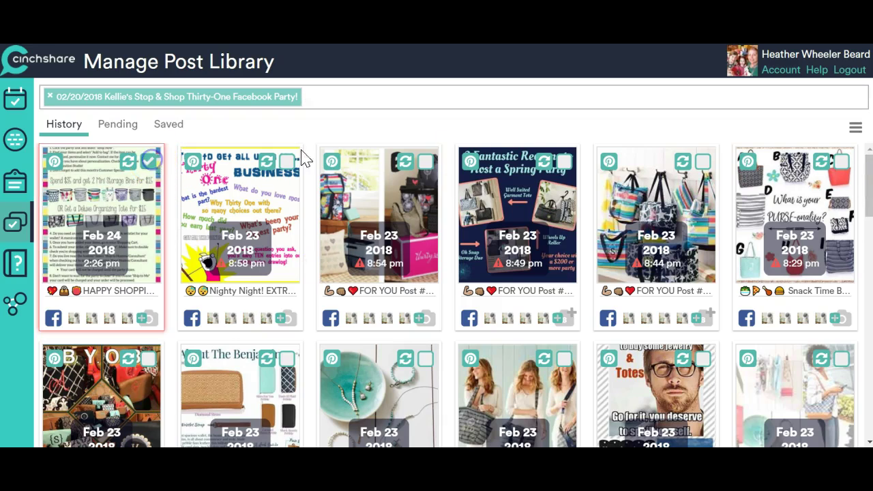
{"action": "left_click", "coordinate": [855, 133]}
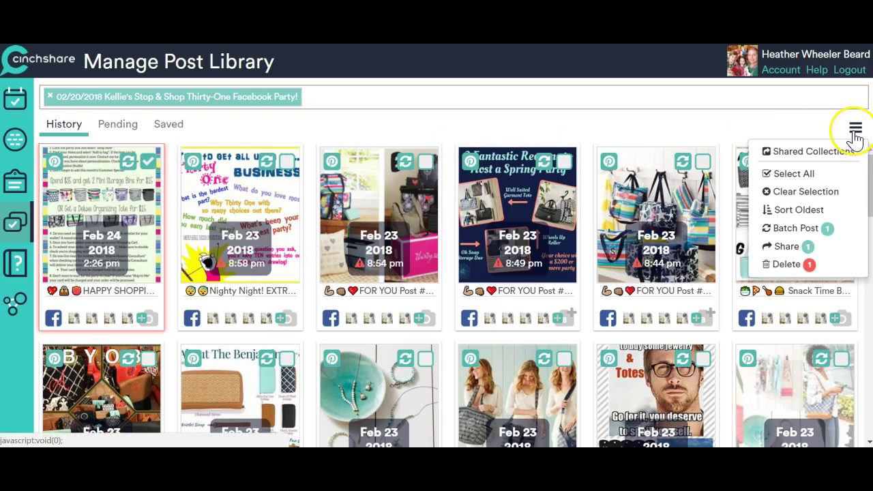
{"action": "left_click", "coordinate": [794, 265]}
{"action": "left_click", "coordinate": [616, 124]}
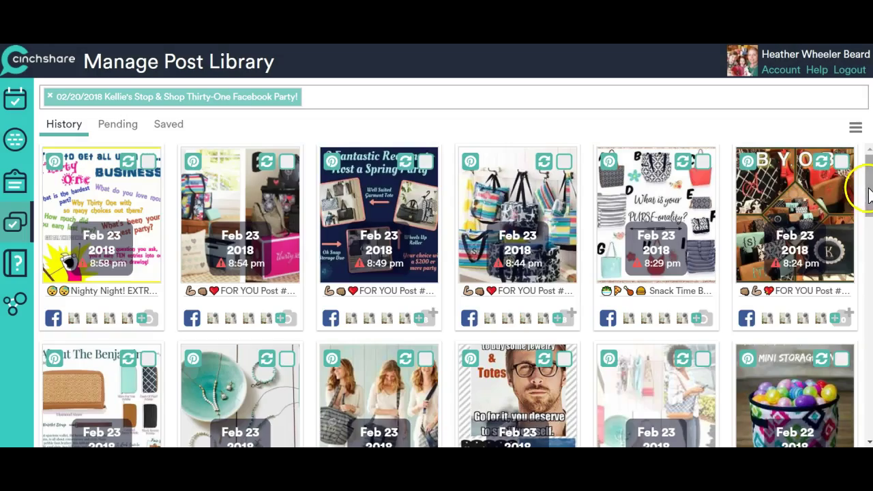
Select all remaining posts of the filtered party and send them to Batch Post
{"action": "left_click_drag", "start_coordinate": [870, 195], "coordinate": [870, 348]}
{"action": "left_click_drag", "start_coordinate": [868, 313], "coordinate": [870, 183]}
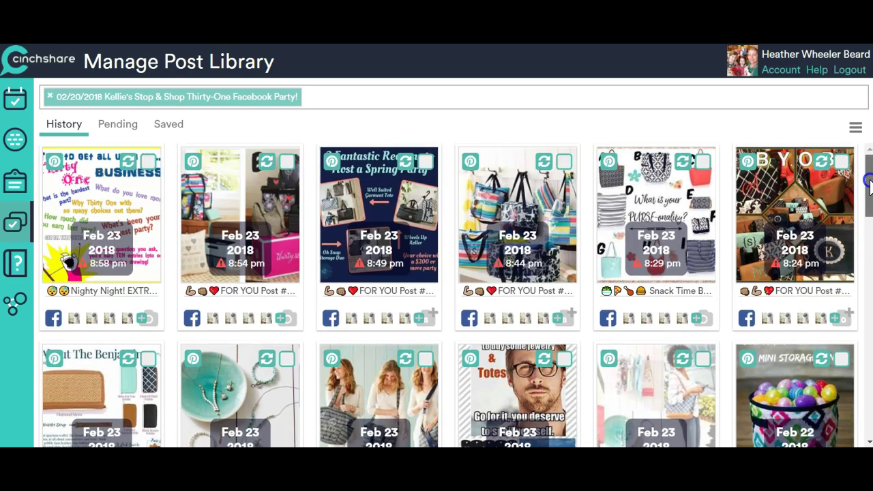
{"action": "left_click", "coordinate": [856, 132]}
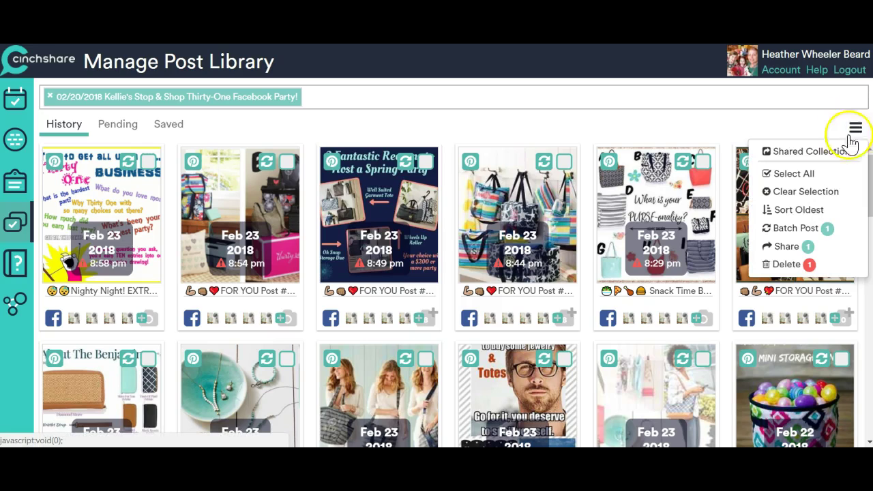
{"action": "left_click", "coordinate": [802, 173]}
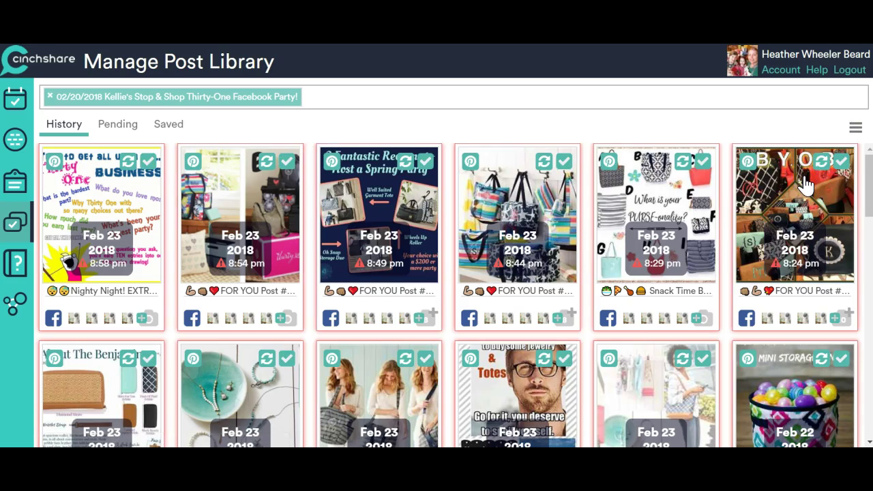
{"action": "left_click", "coordinate": [856, 131]}
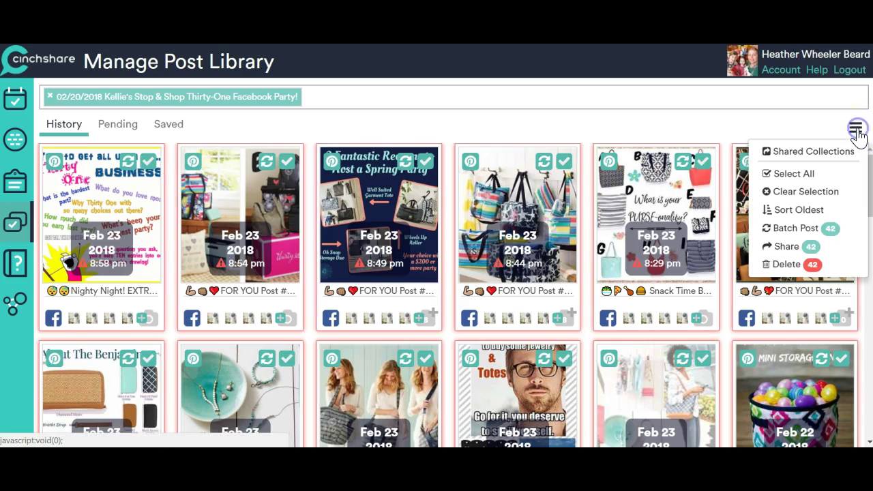
{"action": "left_click", "coordinate": [821, 231]}
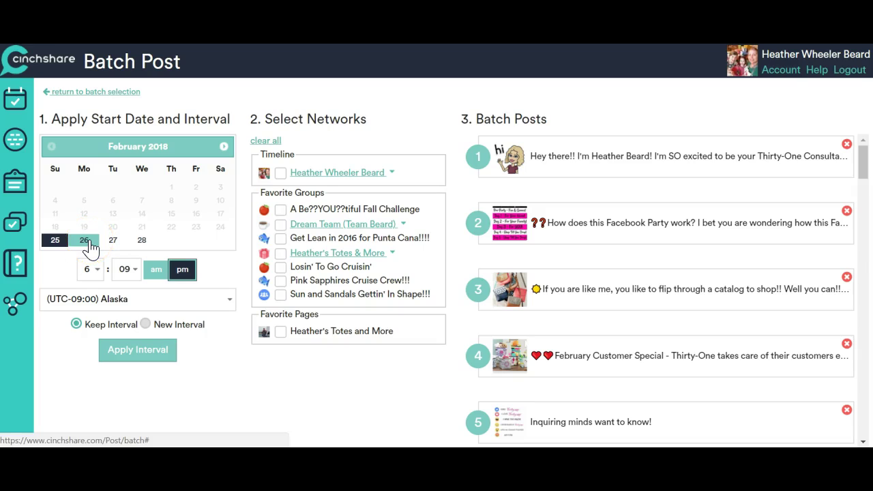
Set the batch start to February 25, 2018 at 6:20 pm
{"action": "left_click", "coordinate": [56, 239]}
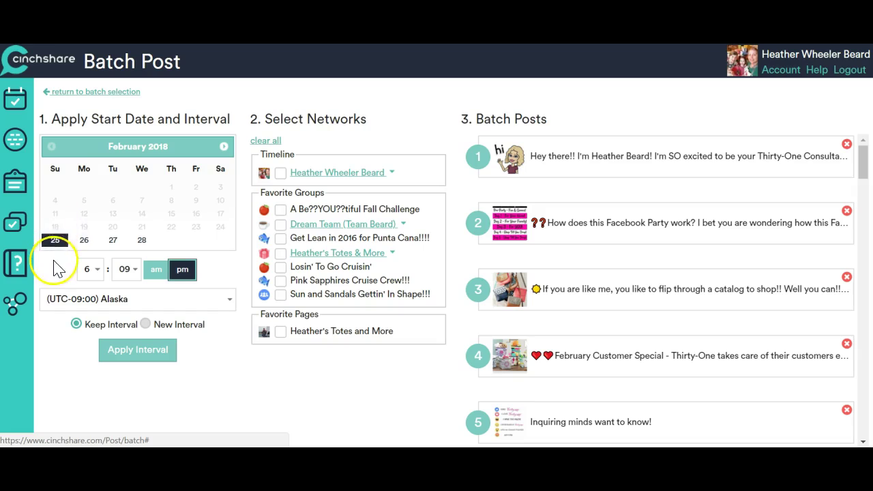
{"action": "left_click", "coordinate": [58, 243]}
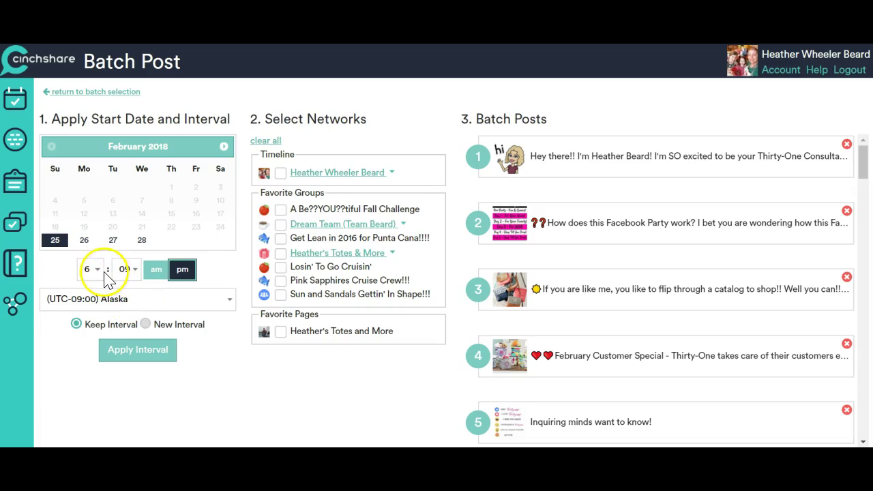
{"action": "left_click", "coordinate": [135, 272]}
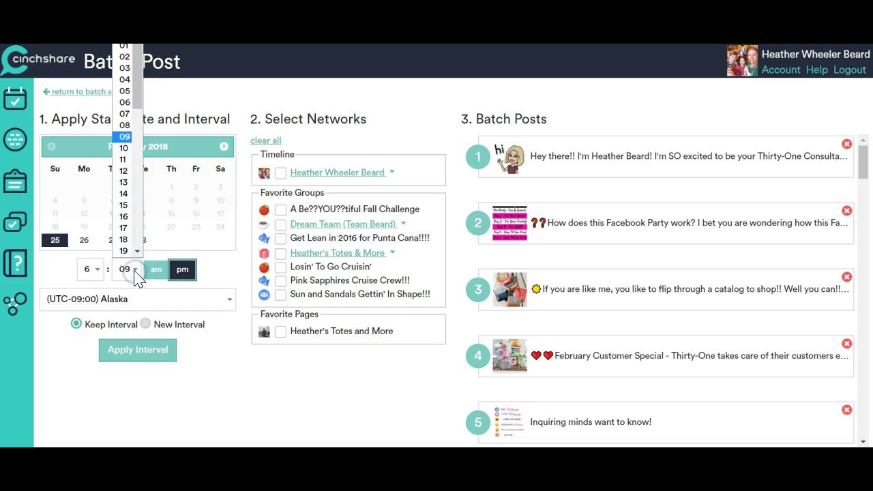
{"action": "scroll", "coordinate": [130, 253], "scroll_direction": "down", "scroll_amount": 1}
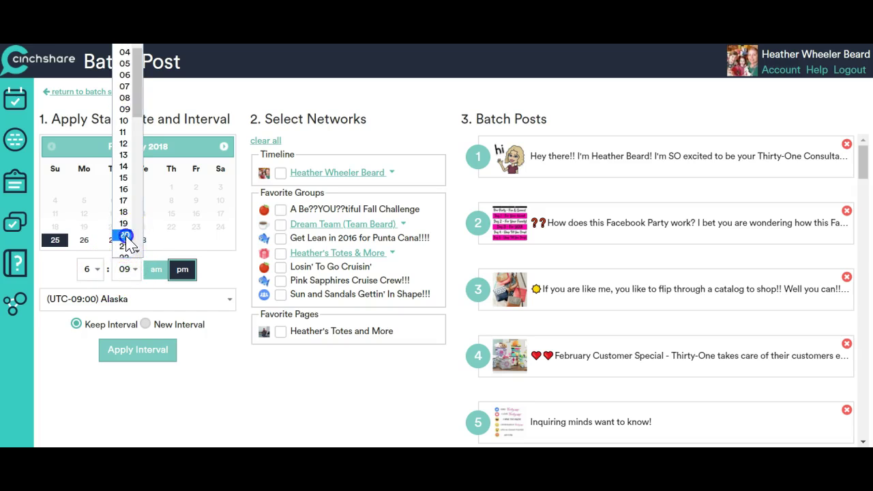
{"action": "left_click", "coordinate": [126, 235]}
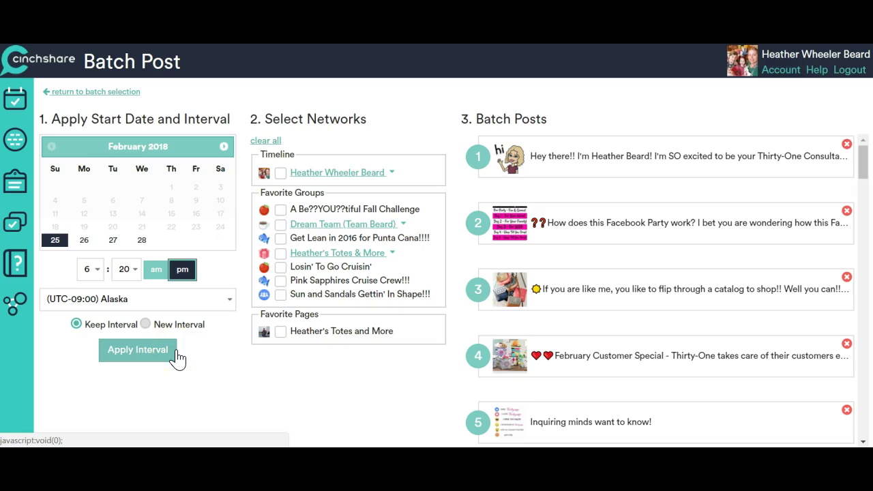
Set the batch start time to 7:00 pm
{"action": "left_click", "coordinate": [87, 270]}
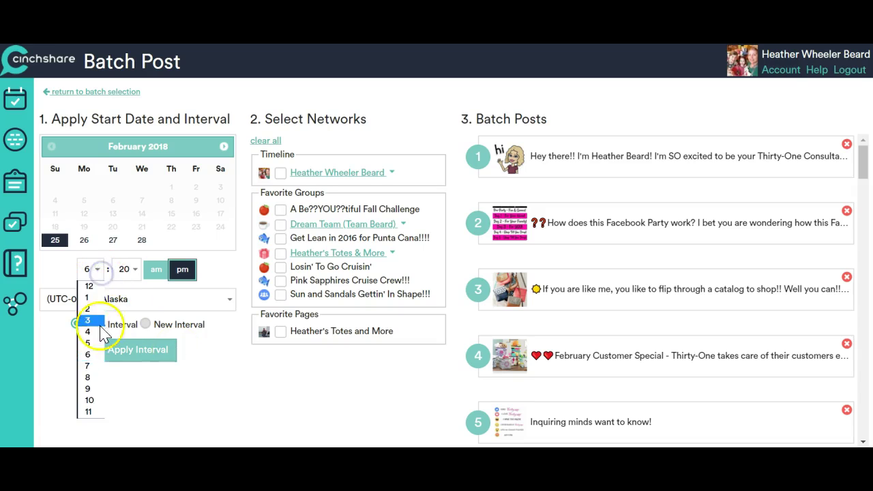
{"action": "left_click", "coordinate": [89, 366]}
{"action": "left_click", "coordinate": [125, 269]}
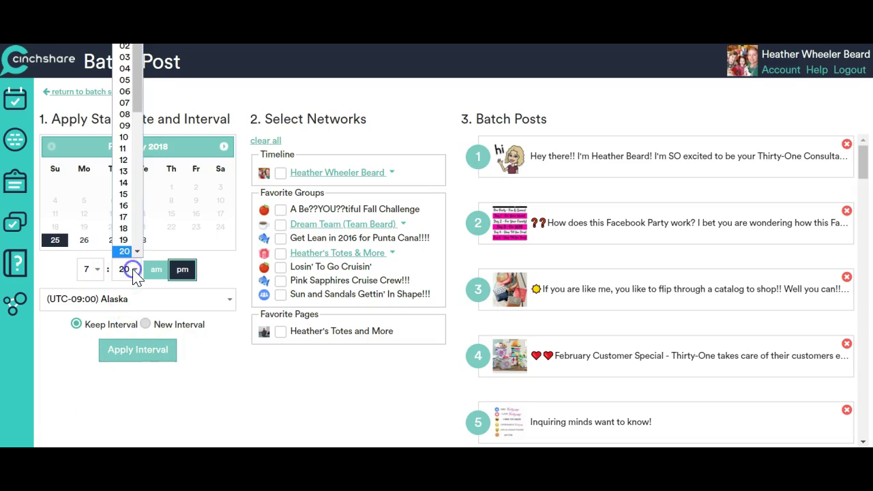
{"action": "left_click_drag", "start_coordinate": [138, 105], "coordinate": [135, 52]}
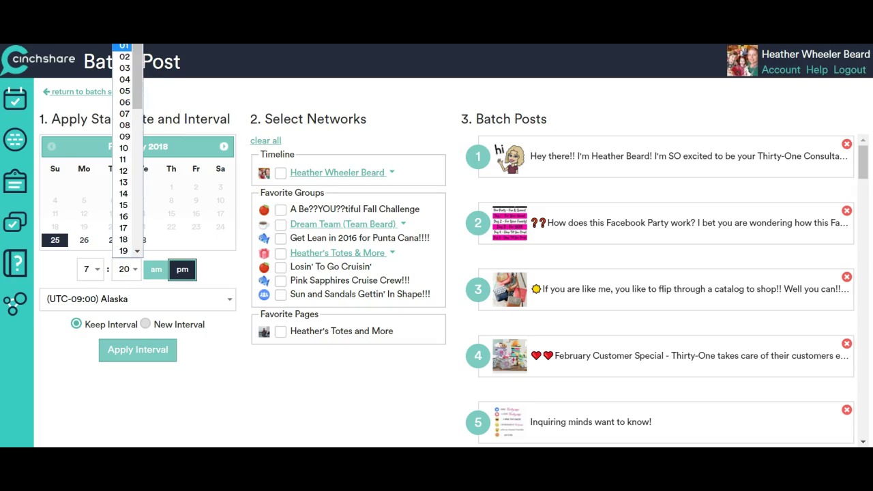
{"action": "left_click", "coordinate": [125, 47]}
{"action": "left_click", "coordinate": [181, 270]}
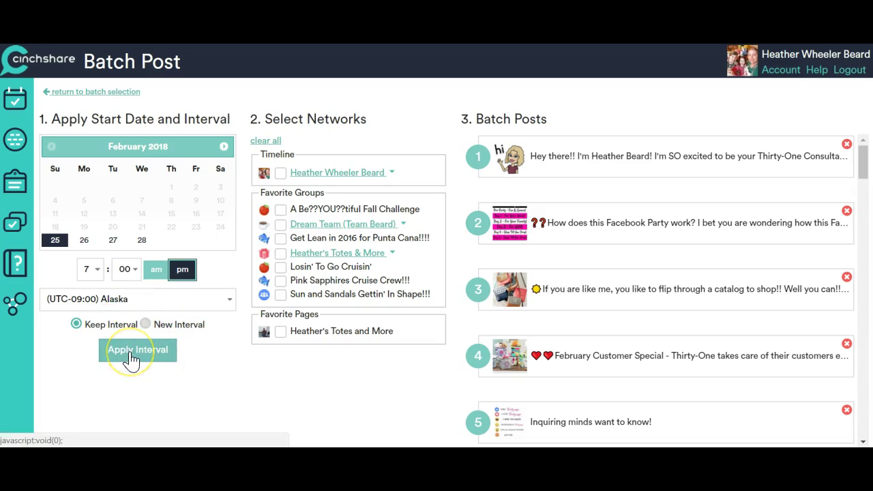
Choose the 02/26/2018 Cinchshare Training Practice Party event as the network and apply the start time with Keep Interval
{"action": "left_click", "coordinate": [341, 173]}
{"action": "left_click", "coordinate": [290, 203]}
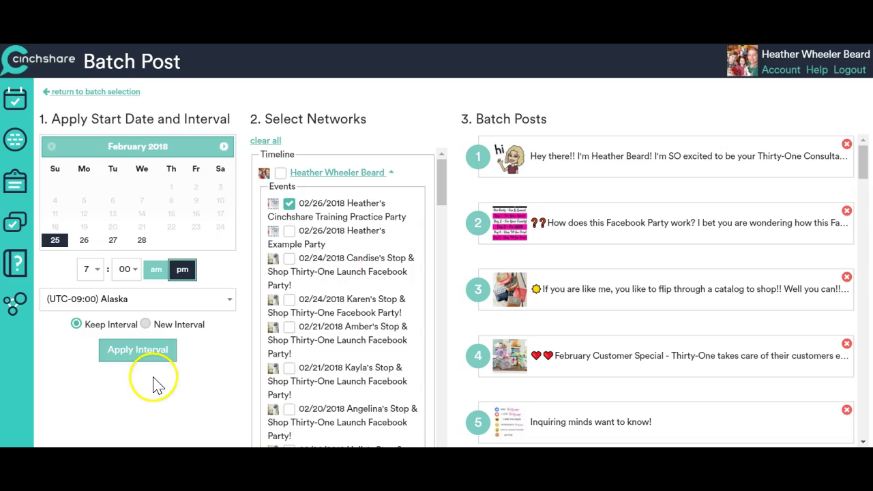
{"action": "left_click", "coordinate": [144, 357]}
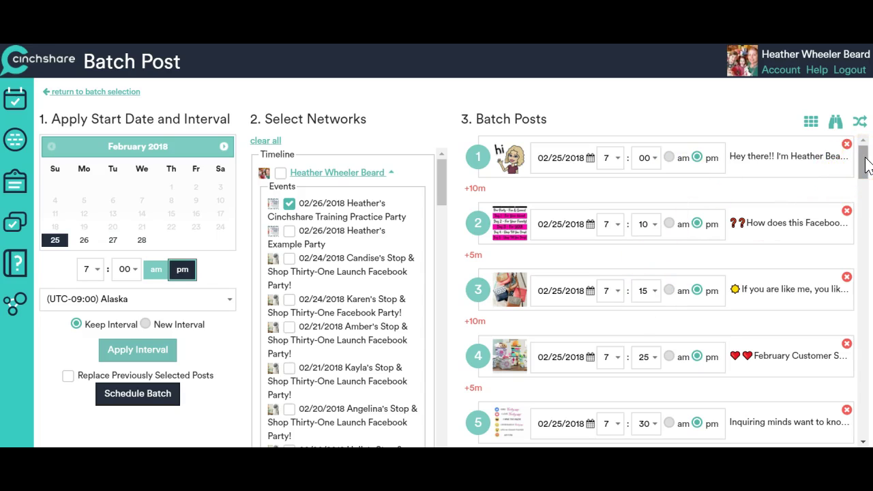
Set the hour of the 02/26/2018 posts numbered 10 to 16 to 7 pm, keeping their minutes
{"action": "left_click_drag", "start_coordinate": [865, 158], "coordinate": [870, 215]}
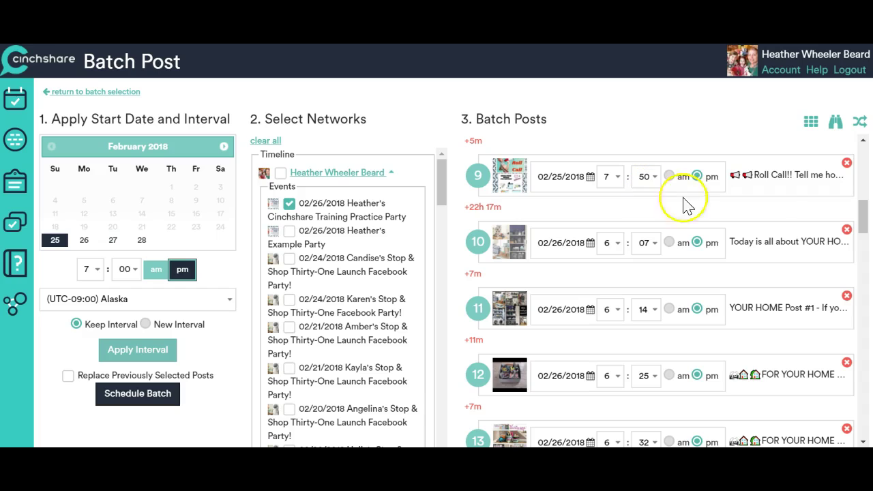
{"action": "left_click_drag", "start_coordinate": [863, 217], "coordinate": [865, 232]}
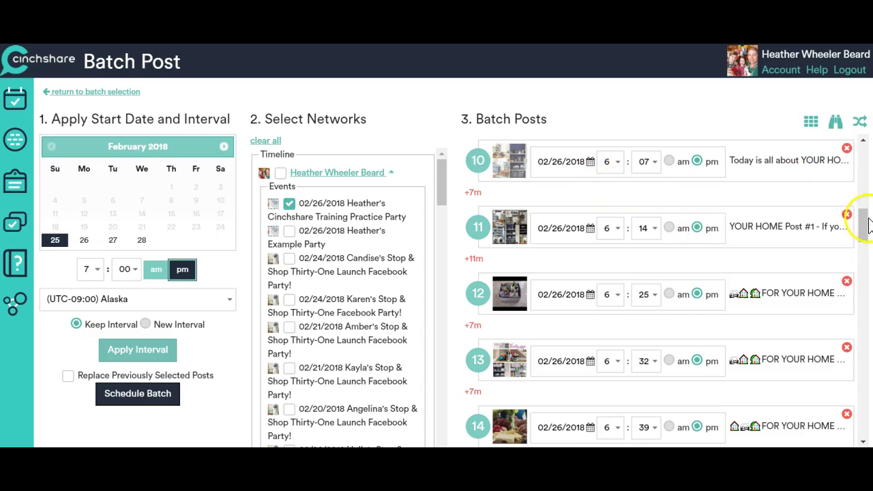
{"action": "left_click_drag", "start_coordinate": [865, 227], "coordinate": [866, 281]}
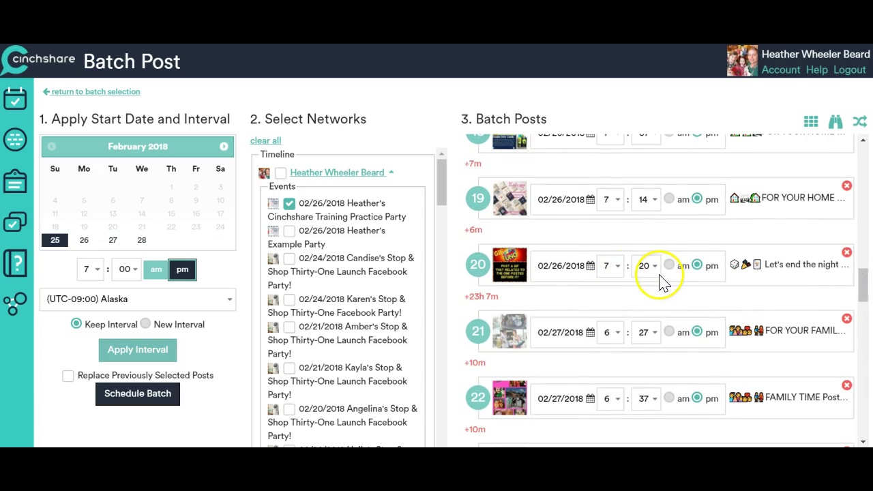
{"action": "left_click_drag", "start_coordinate": [863, 289], "coordinate": [869, 232]}
{"action": "left_click", "coordinate": [616, 177]}
{"action": "left_click", "coordinate": [614, 272]}
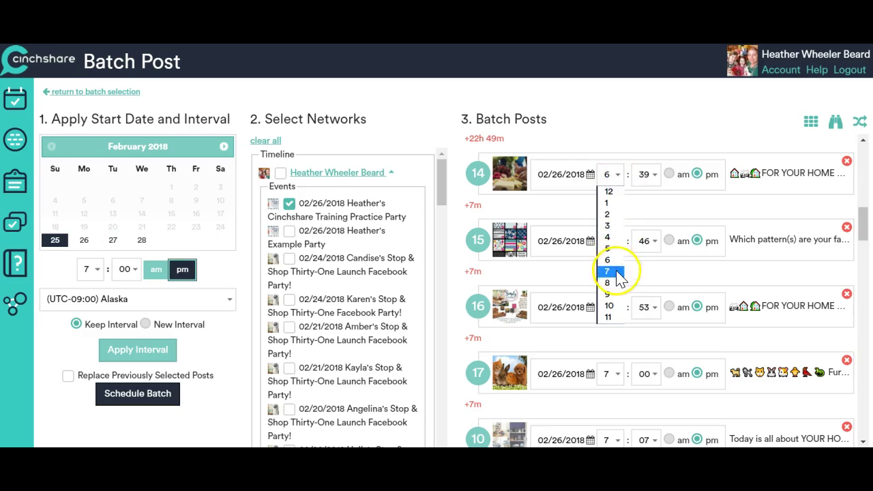
{"action": "left_click", "coordinate": [618, 174]}
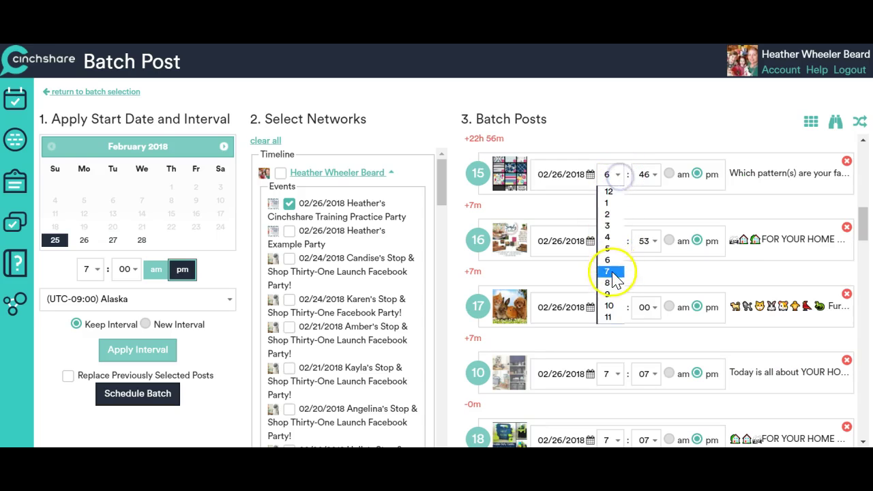
{"action": "left_click", "coordinate": [611, 273]}
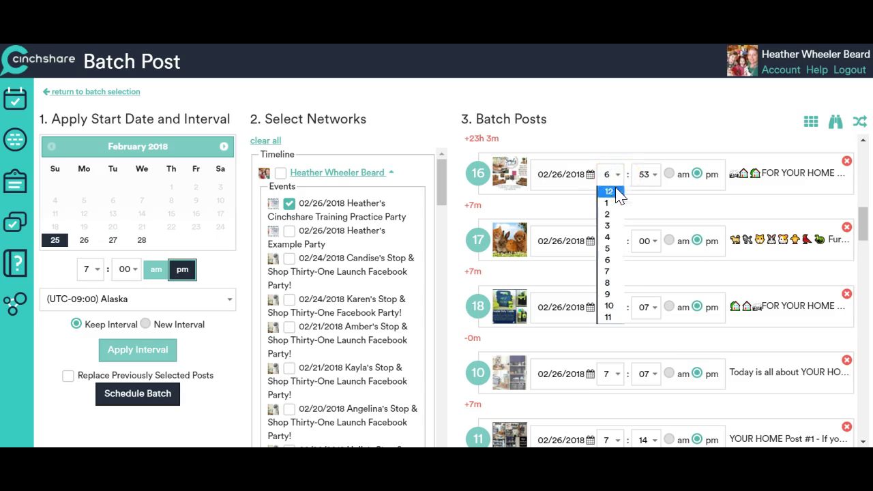
{"action": "left_click", "coordinate": [614, 273]}
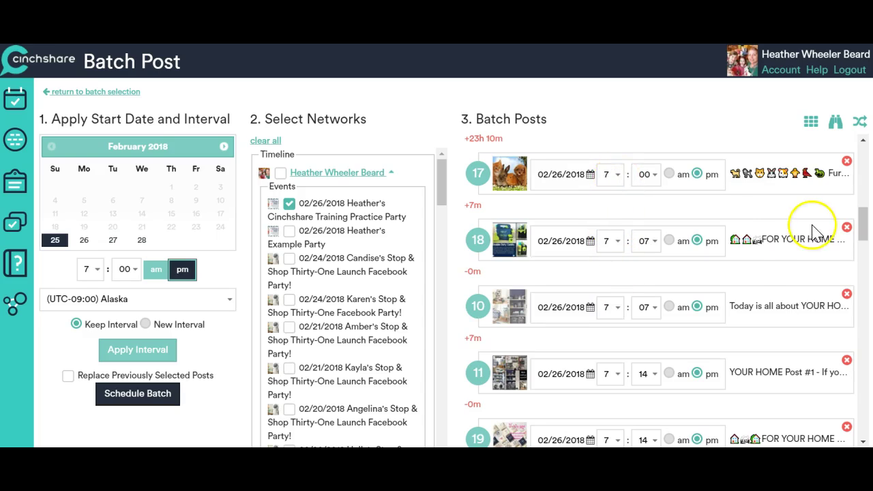
Set the hour of the 02/26/2018 posts numbered 17 to 20 to 8 pm, keeping their minutes
{"action": "left_click_drag", "start_coordinate": [864, 231], "coordinate": [864, 218]}
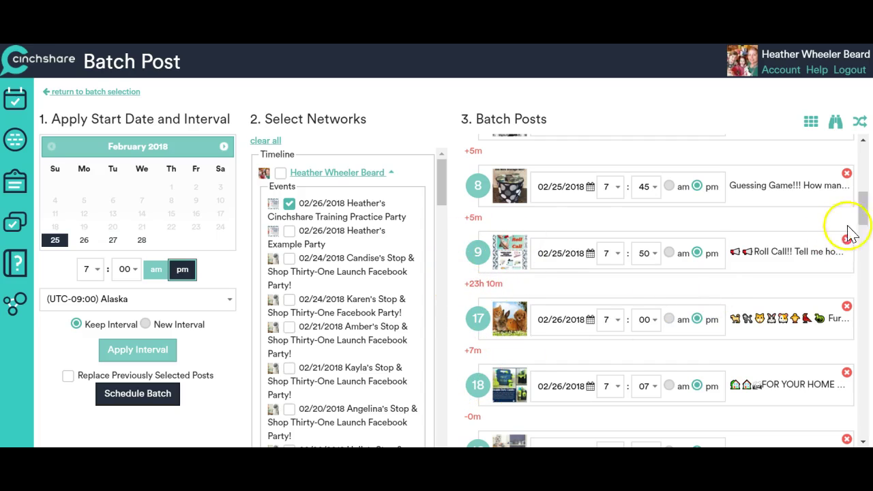
{"action": "left_click_drag", "start_coordinate": [864, 218], "coordinate": [865, 243]}
{"action": "left_click", "coordinate": [618, 188]}
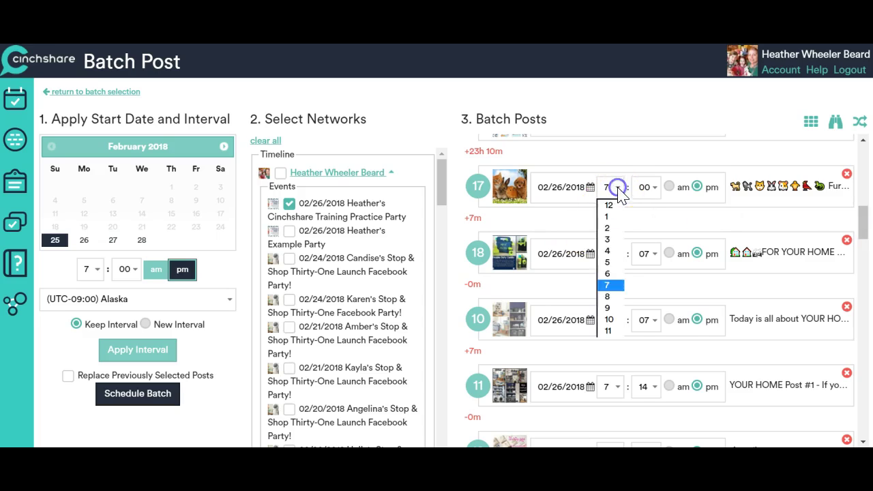
{"action": "left_click", "coordinate": [606, 294]}
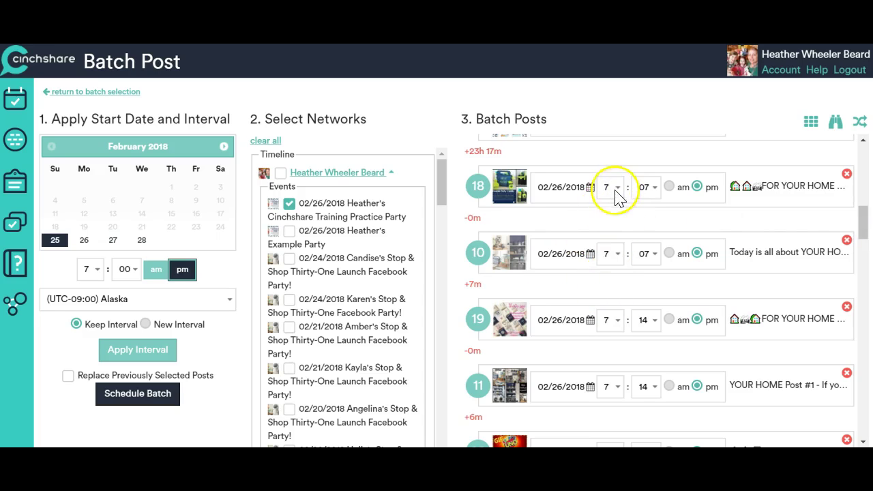
{"action": "left_click", "coordinate": [614, 190]}
{"action": "left_click", "coordinate": [607, 292]}
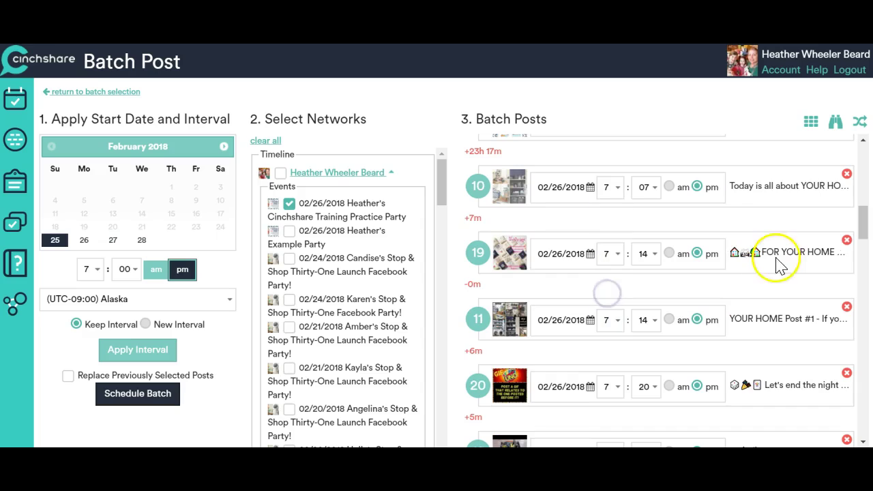
{"action": "left_click", "coordinate": [612, 255]}
{"action": "left_click", "coordinate": [610, 366]}
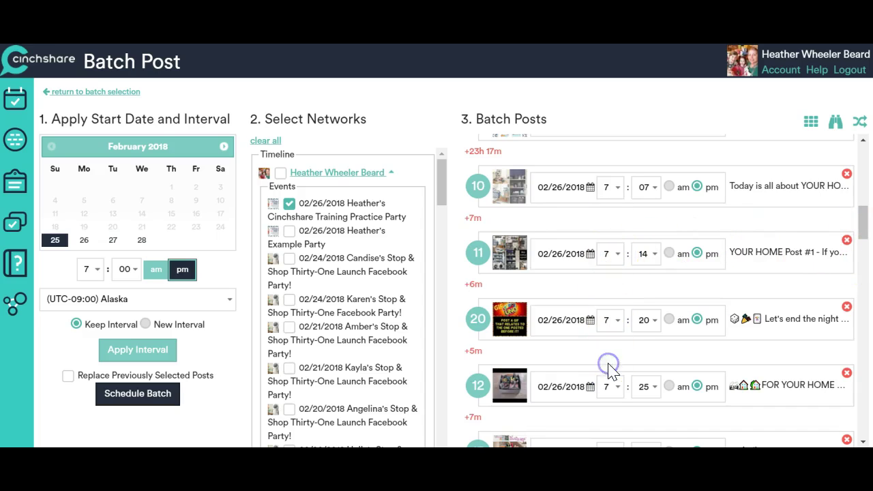
{"action": "left_click", "coordinate": [611, 320]}
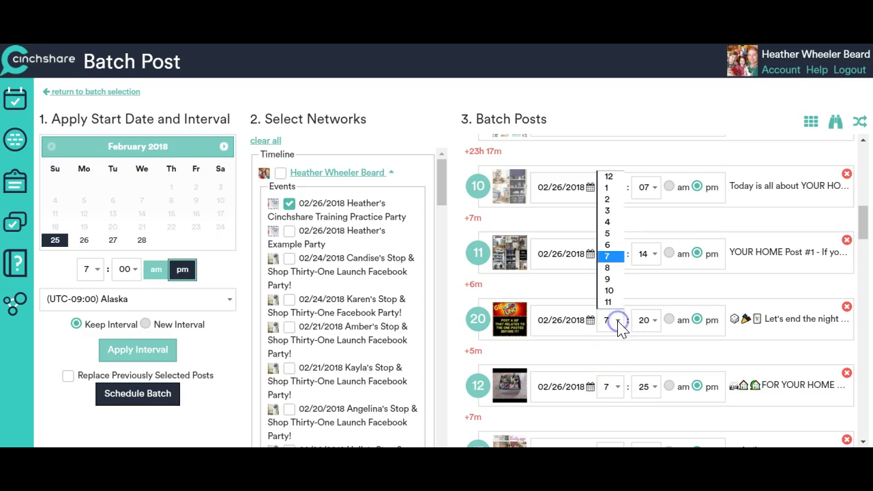
{"action": "left_click", "coordinate": [613, 279]}
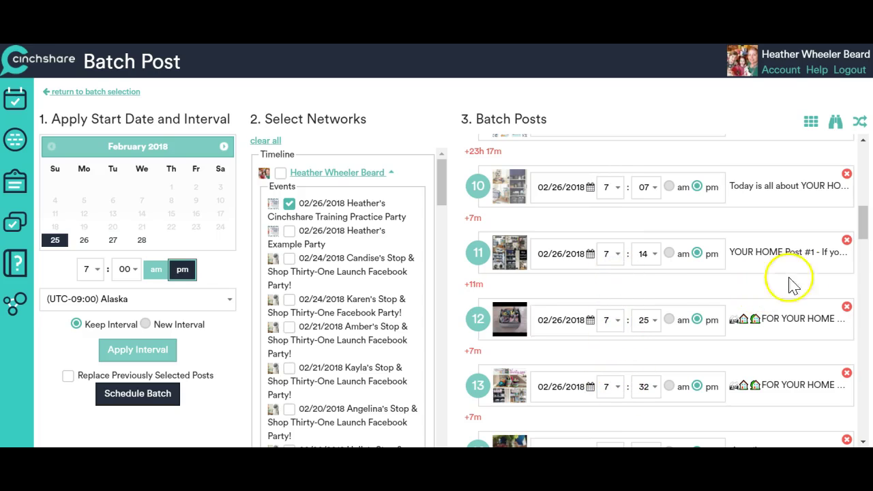
Review the order and times of the batch posts through 02/28/2018 and schedule the batch
{"action": "left_click_drag", "start_coordinate": [865, 235], "coordinate": [868, 266]}
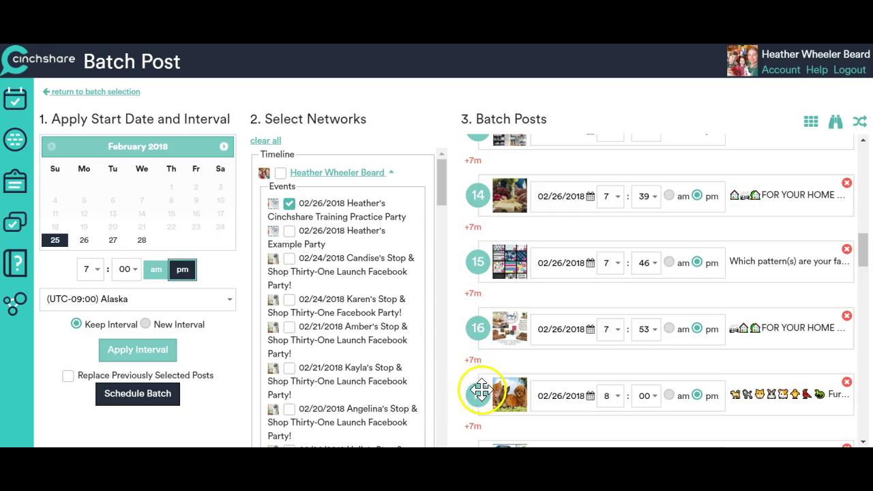
{"action": "left_click_drag", "start_coordinate": [861, 257], "coordinate": [864, 291]}
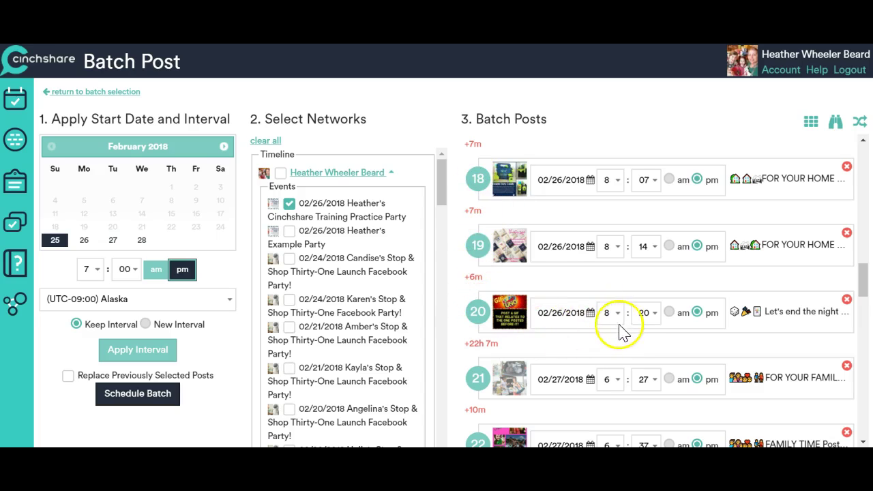
{"action": "left_click_drag", "start_coordinate": [863, 289], "coordinate": [871, 359]}
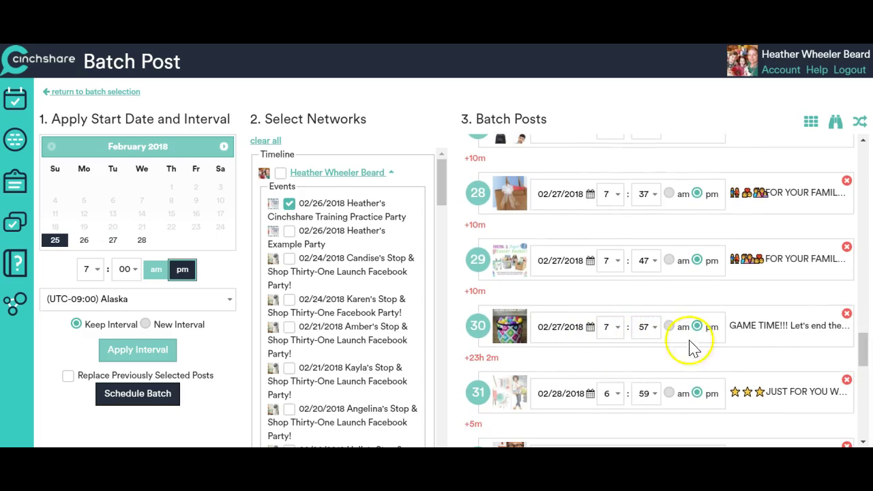
{"action": "left_click_drag", "start_coordinate": [864, 355], "coordinate": [865, 383]}
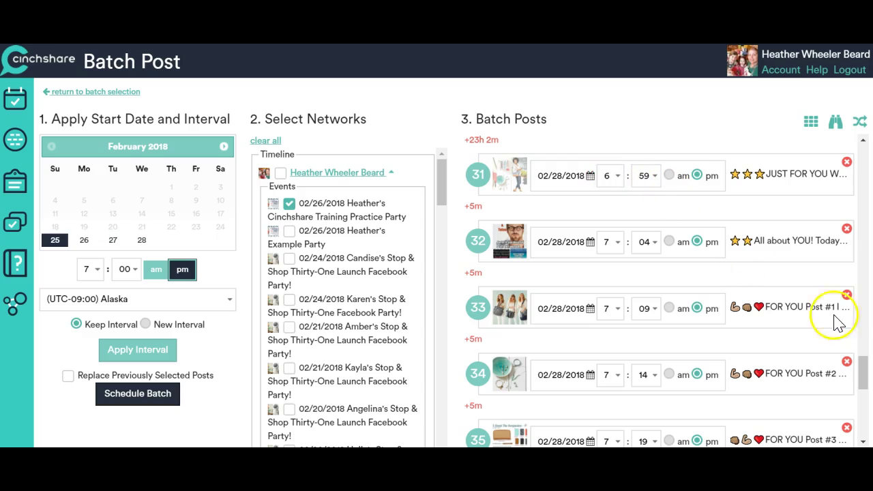
{"action": "left_click_drag", "start_coordinate": [864, 367], "coordinate": [866, 418]}
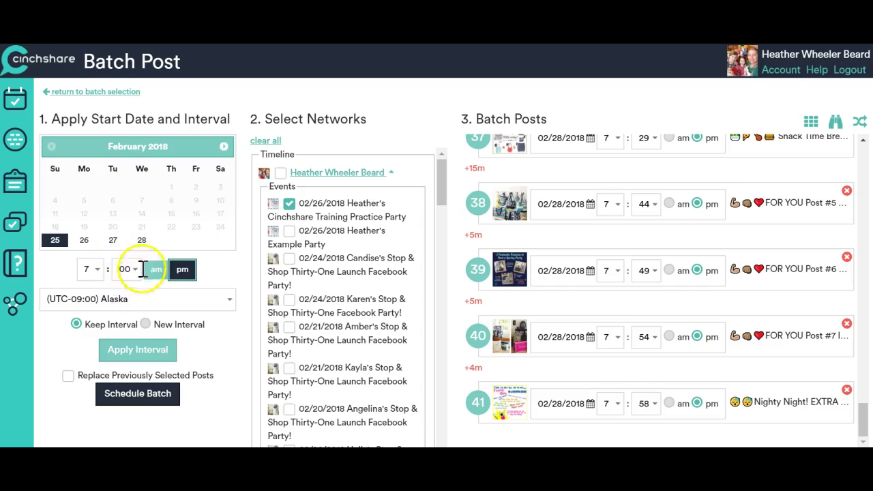
{"action": "left_click", "coordinate": [145, 396]}
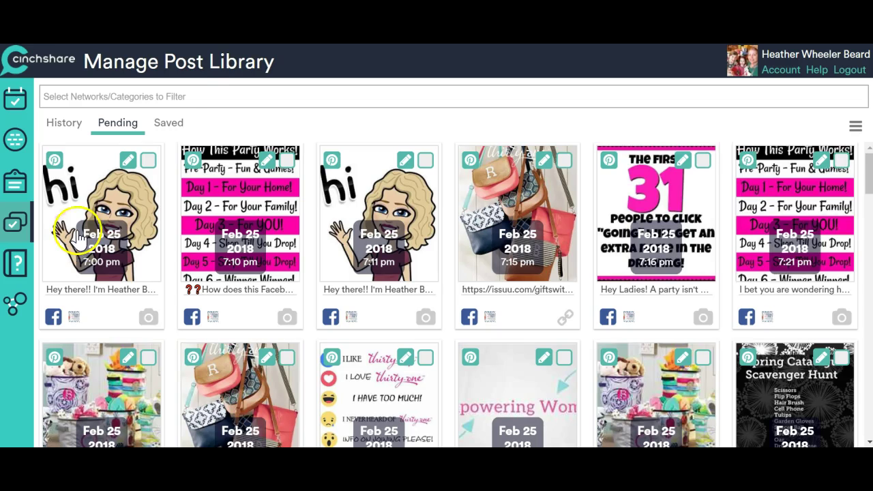
Filter the pending posts in the post library by the 02/26/2018 Cinchshare Training Practice Party event
{"action": "left_click", "coordinate": [206, 99]}
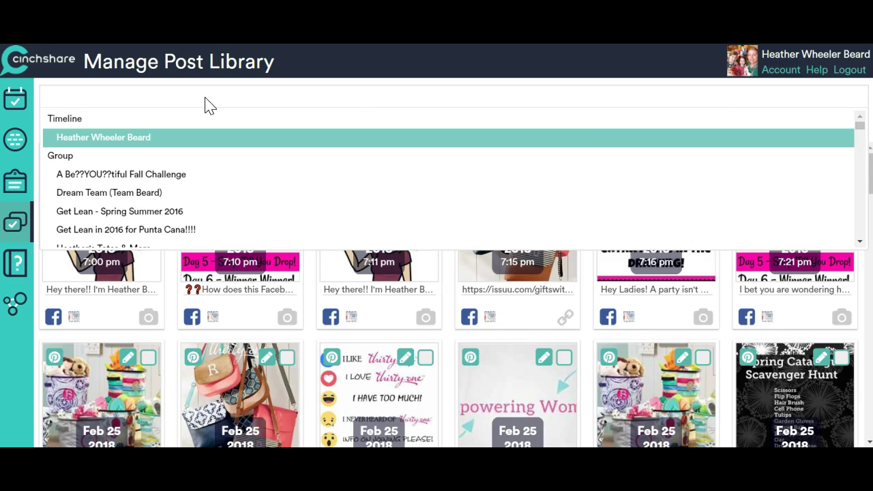
{"action": "type", "text": "heather's"}
{"action": "left_click", "coordinate": [194, 176]}
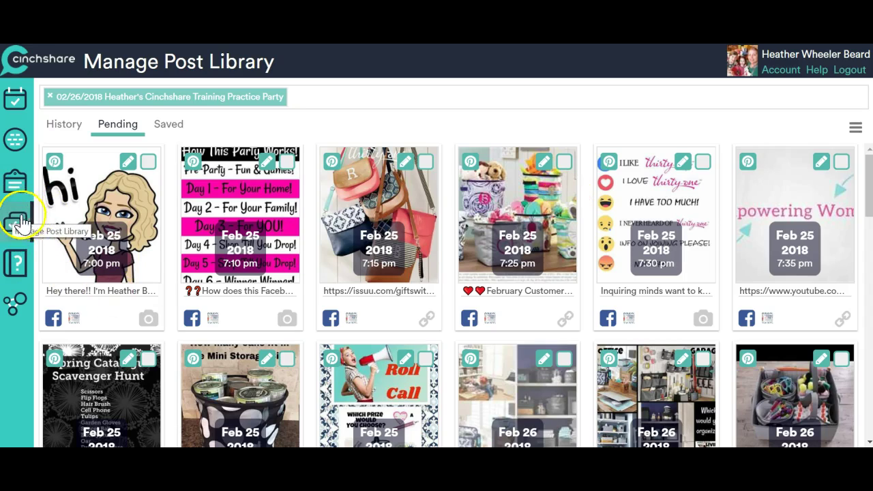
{"action": "mouse_move", "coordinate": [870, 198]}
{"action": "left_mouse_down"}
{"action": "mouse_move", "coordinate": [868, 409]}
{"action": "mouse_move", "coordinate": [869, 194]}
{"action": "left_mouse_up"}
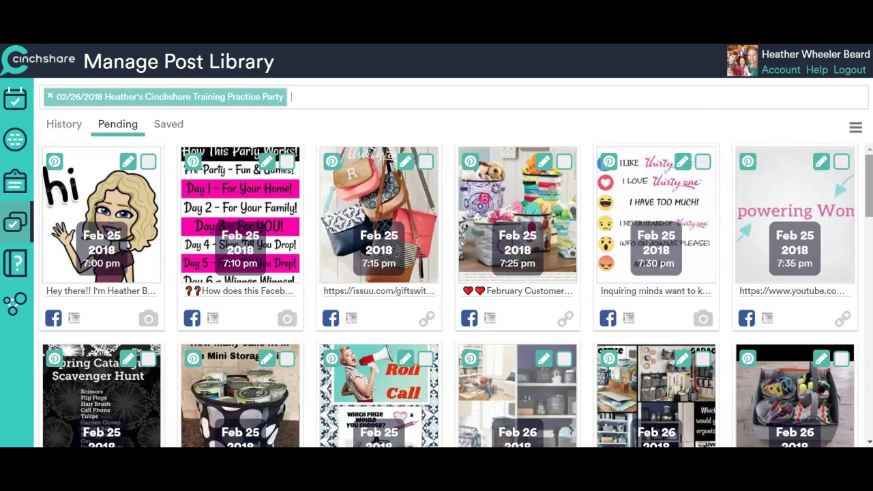